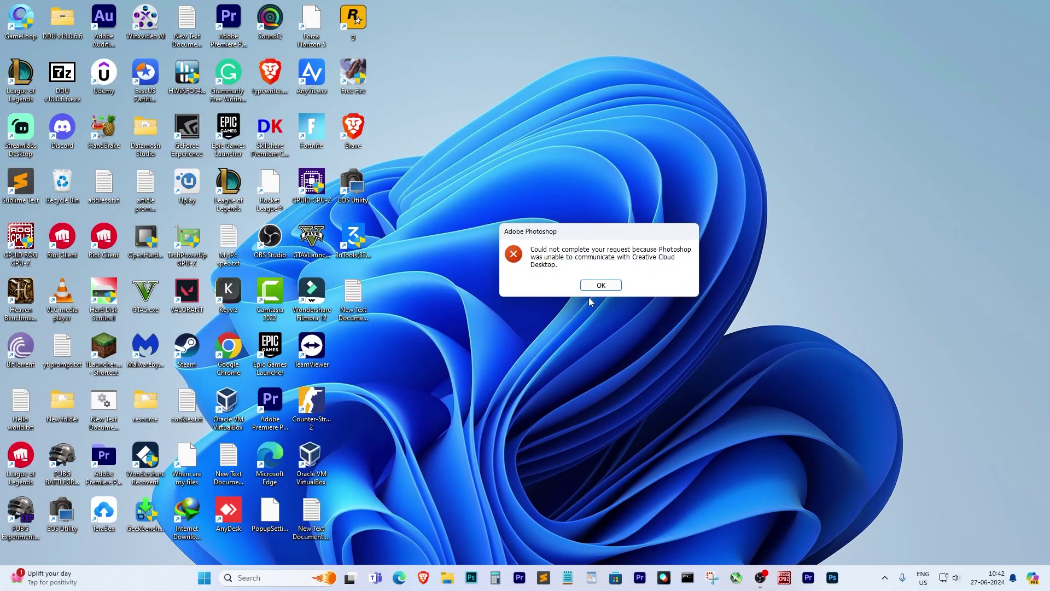
Dismiss the Photoshop error about failing to communicate with Creative Cloud Desktop
{"action": "left_click", "coordinate": [606, 287]}
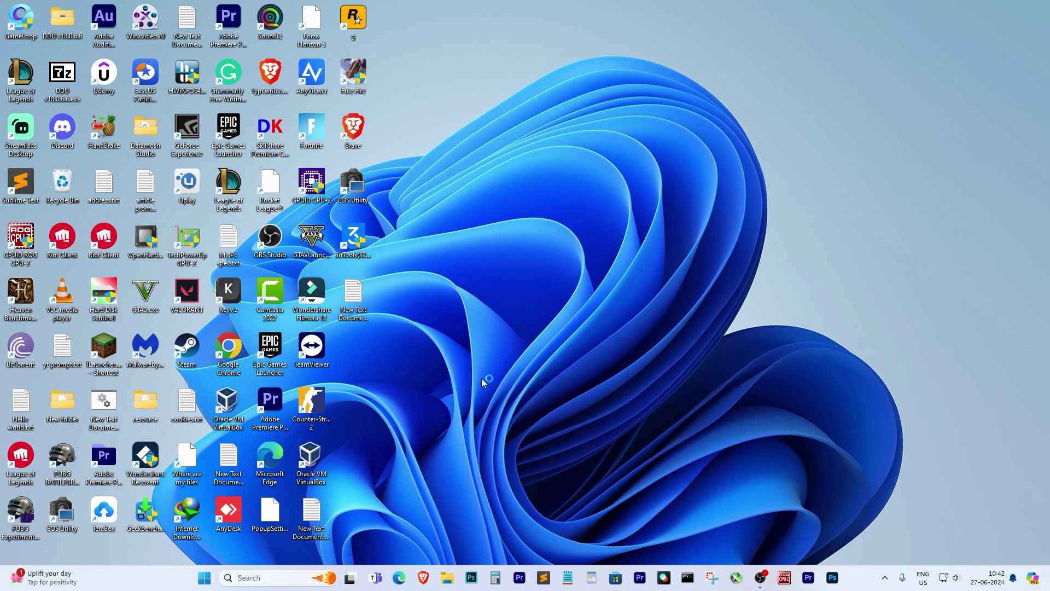
{"action": "left_click_drag", "start_coordinate": [458, 171], "coordinate": [468, 214]}
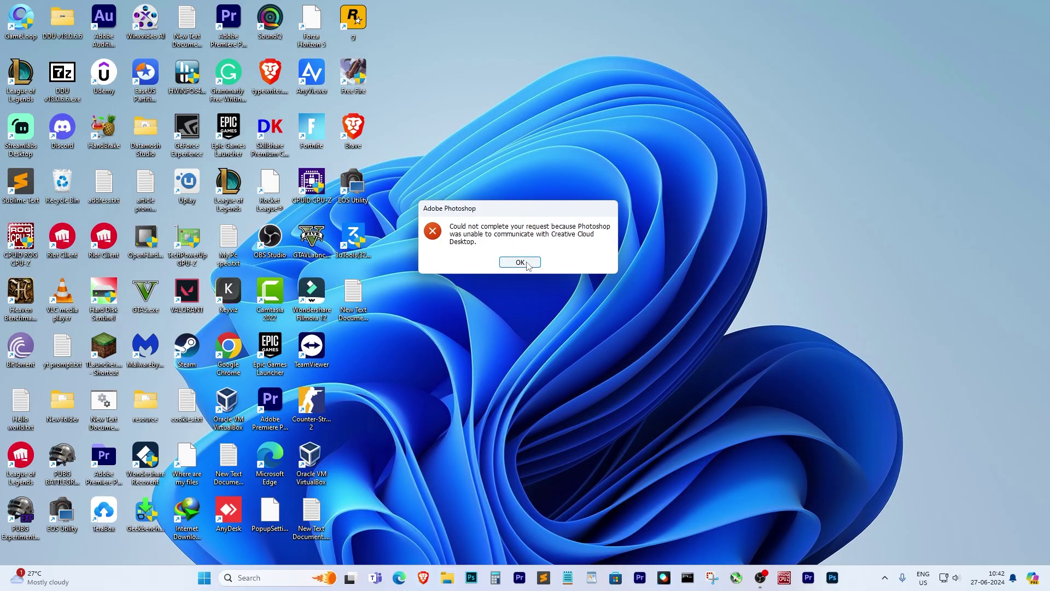
{"action": "left_click", "coordinate": [525, 263]}
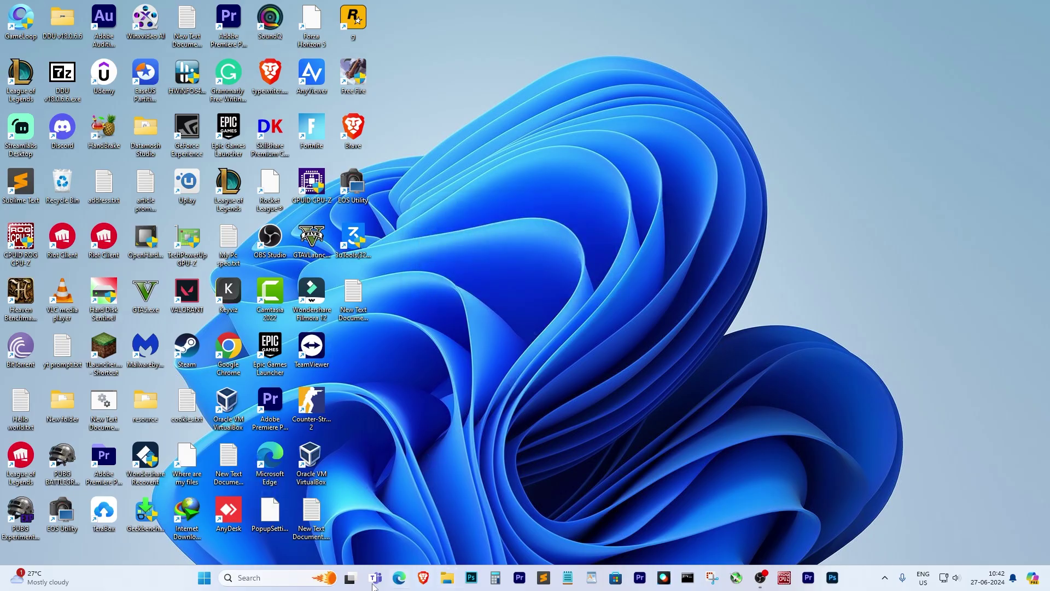
Reach Control Panel's Uninstall a program list via Windows search
{"action": "left_click", "coordinate": [232, 578]}
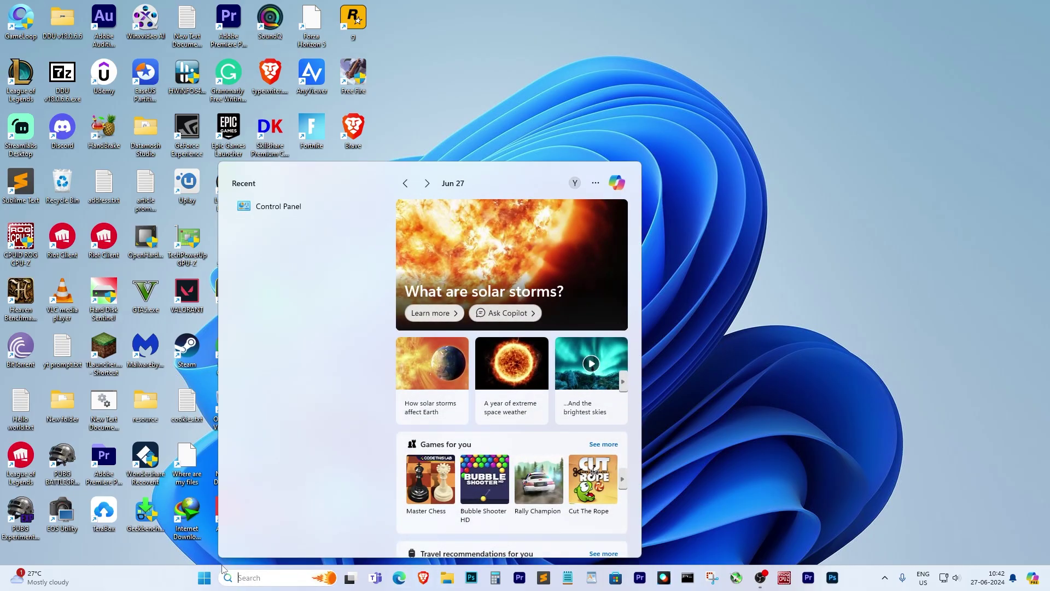
{"action": "type", "text": "control panel"}
{"action": "key", "text": "Return"}
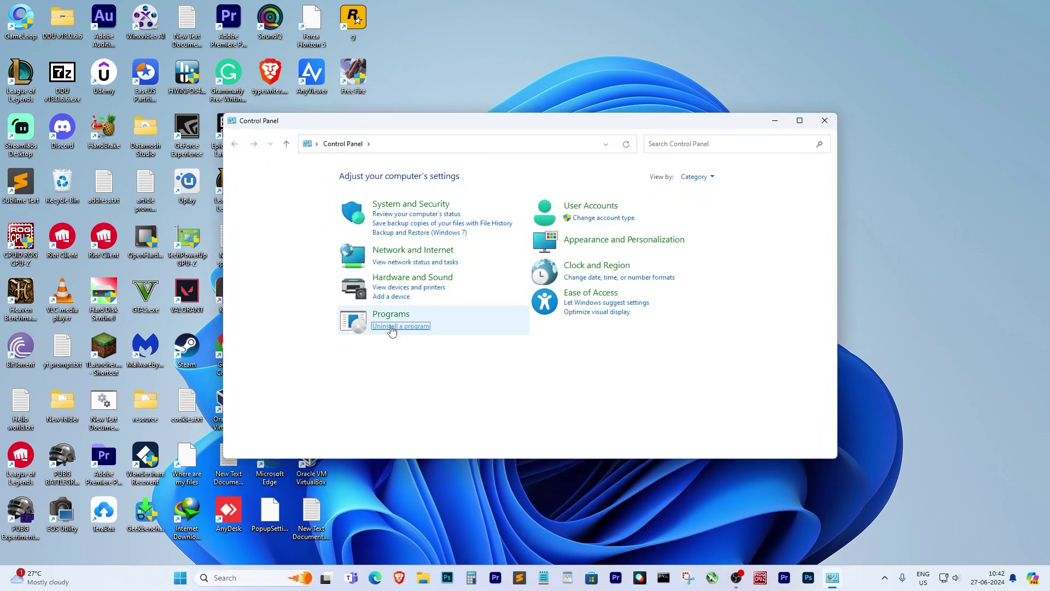
{"action": "left_click", "coordinate": [401, 326]}
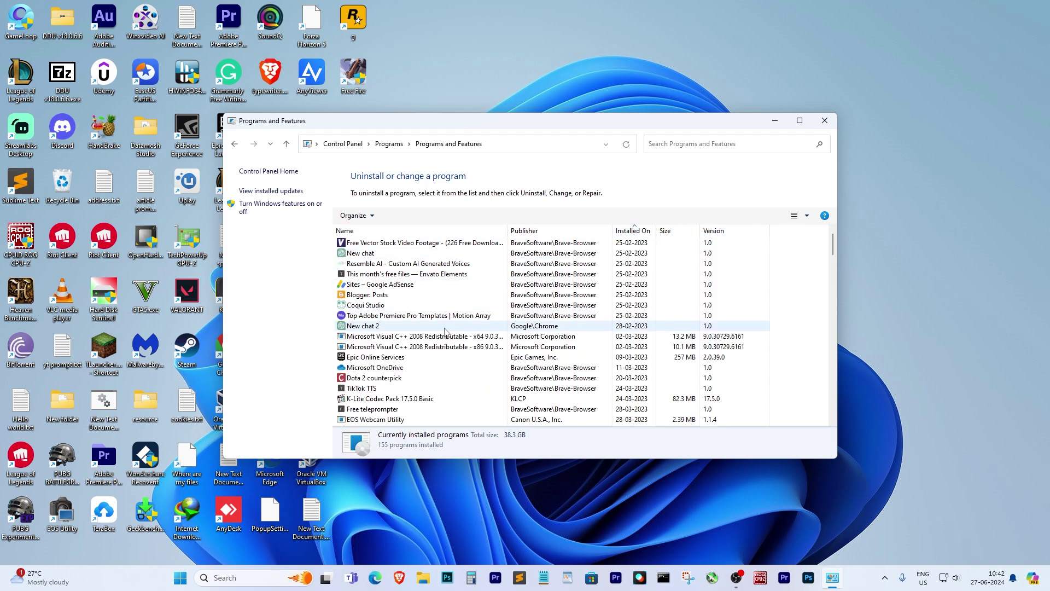
{"action": "scroll", "coordinate": [412, 374], "scroll_direction": "down", "scroll_amount": 4}
Uninstall Adobe Photoshop 2024 from the installed programs list and dismiss the resulting message
{"action": "left_click", "coordinate": [411, 369]}
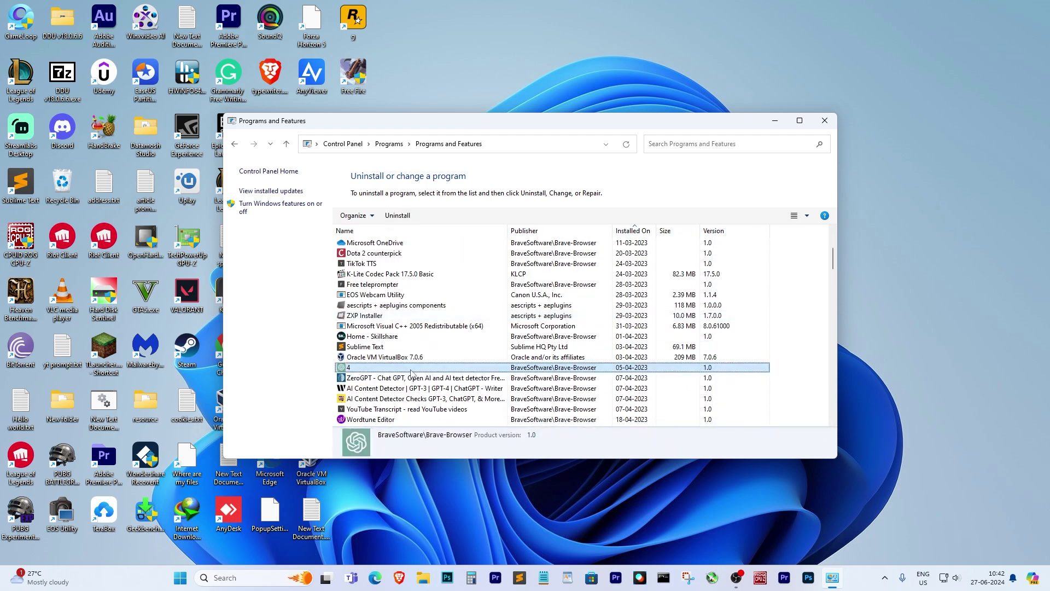
{"action": "key", "text": "a"}
{"action": "key", "text": "a"}
{"action": "key", "text": "a"}
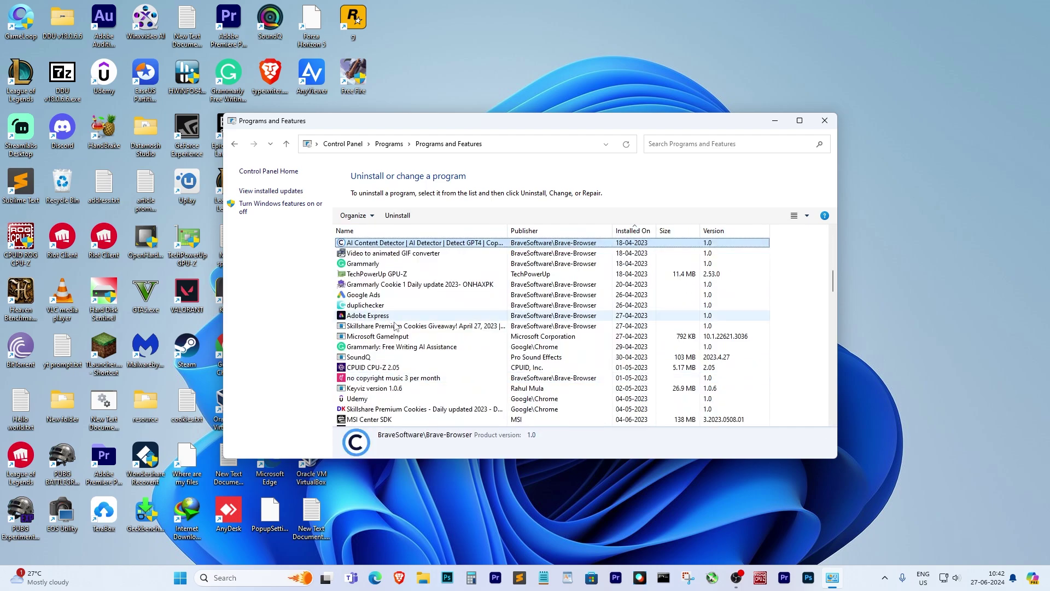
{"action": "scroll", "coordinate": [405, 334], "scroll_direction": "down", "scroll_amount": 1}
{"action": "scroll", "coordinate": [404, 334], "scroll_direction": "down", "scroll_amount": 2}
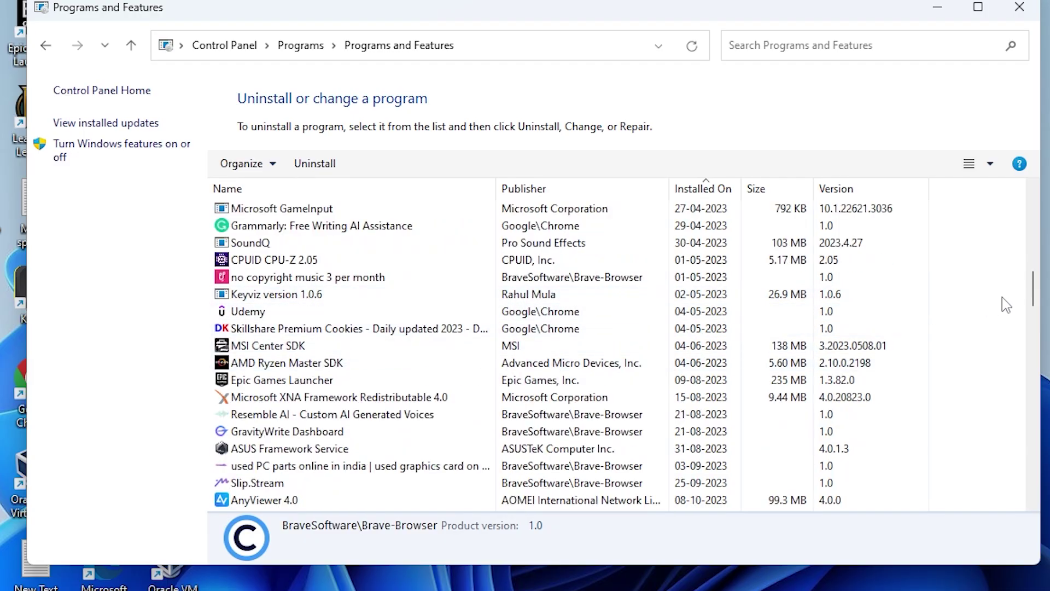
{"action": "left_click_drag", "start_coordinate": [1038, 306], "coordinate": [1028, 537]}
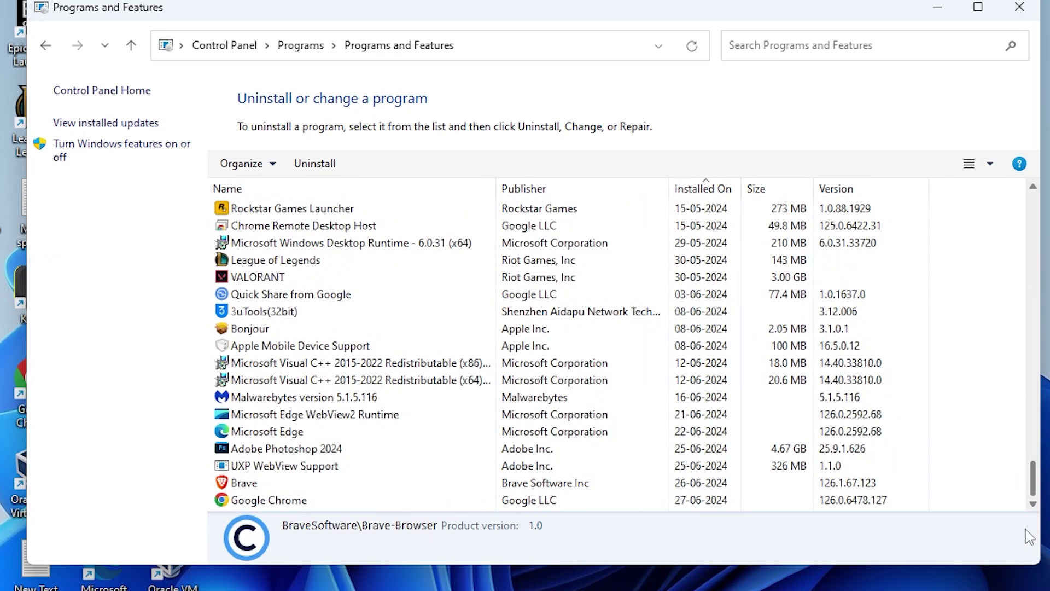
{"action": "double_click", "coordinate": [289, 449]}
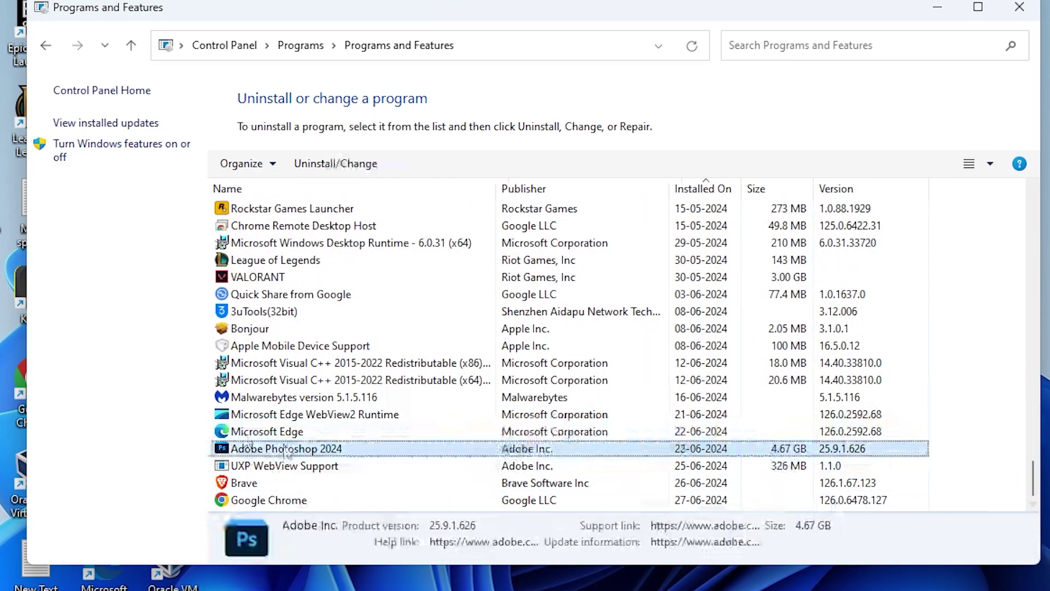
{"action": "left_click", "coordinate": [570, 309]}
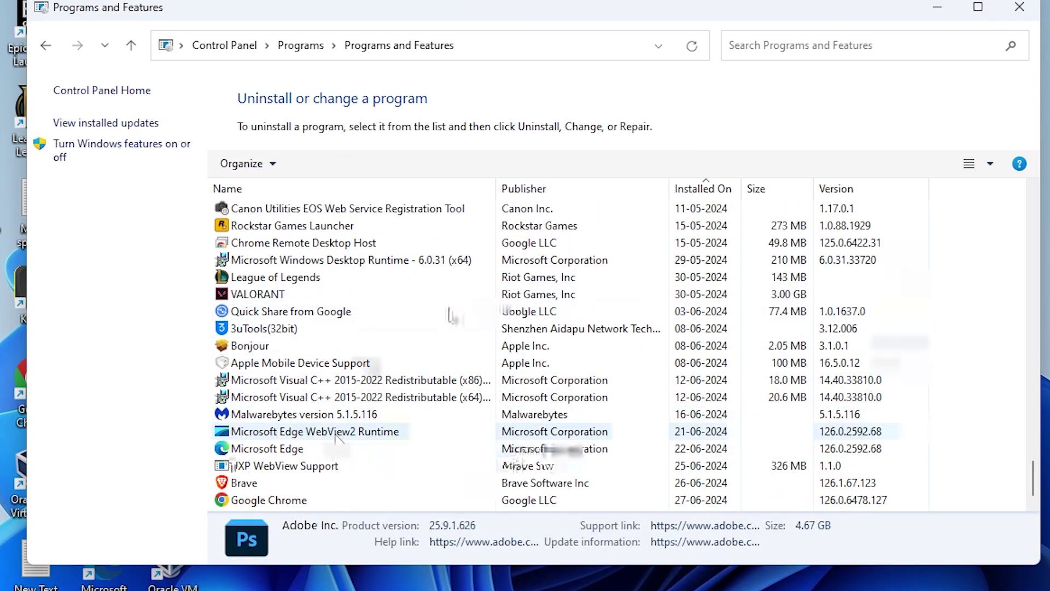
Browse File Explorer to C:\Program Files (x86)\Common Files\Adobe
{"action": "left_click", "coordinate": [1018, 10]}
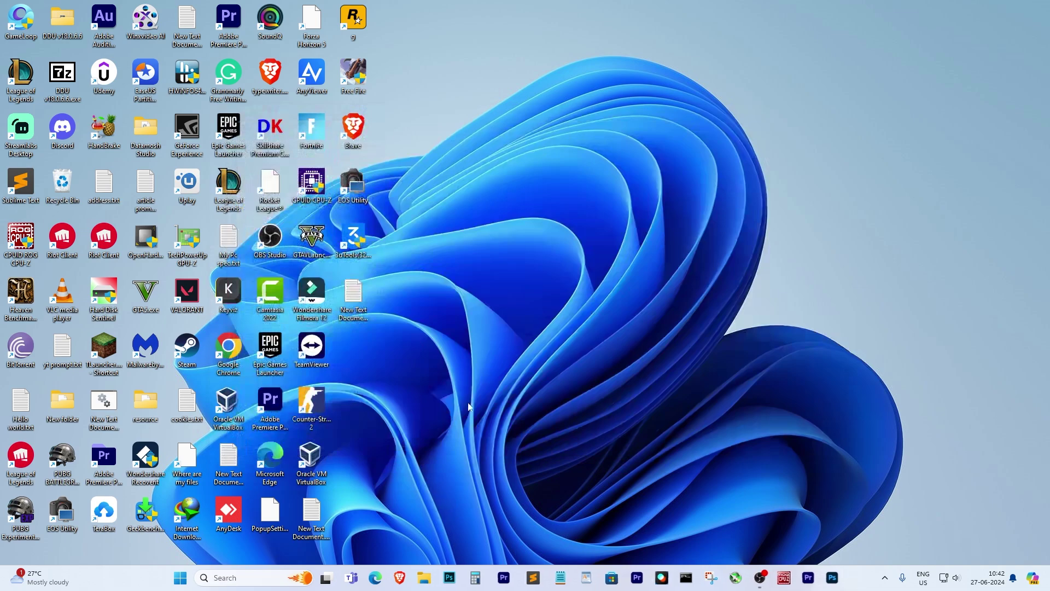
{"action": "left_click", "coordinate": [443, 579]}
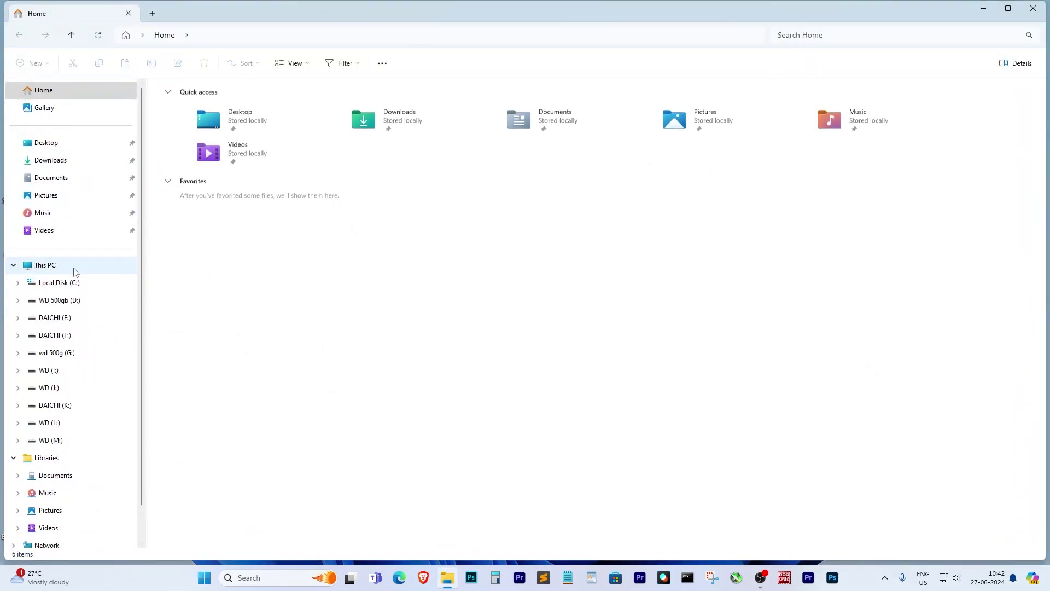
{"action": "left_click", "coordinate": [62, 282]}
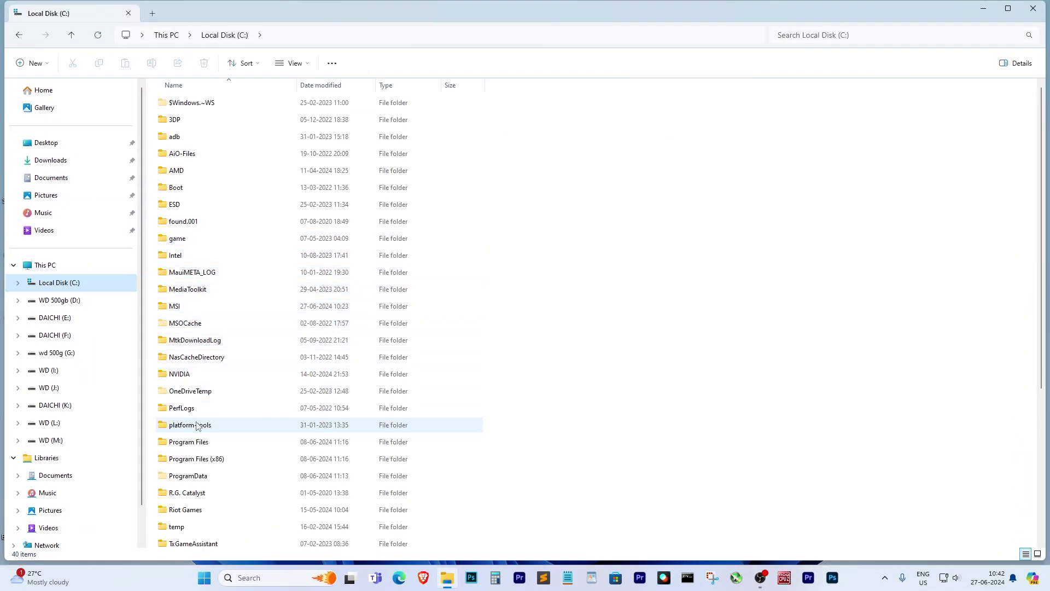
{"action": "double_click", "coordinate": [203, 456]}
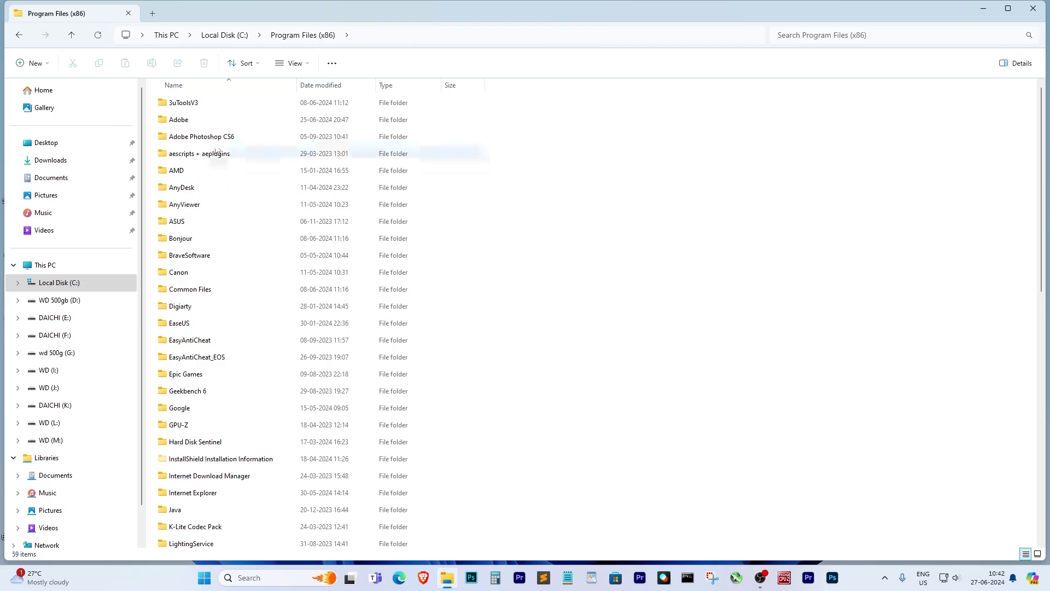
{"action": "double_click", "coordinate": [207, 290]}
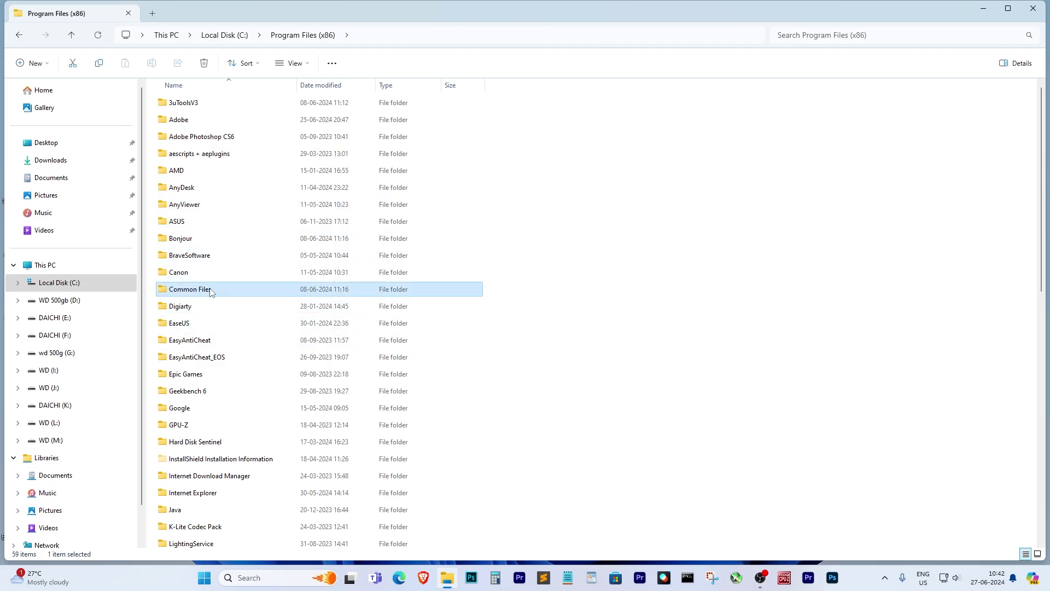
{"action": "double_click", "coordinate": [174, 107]}
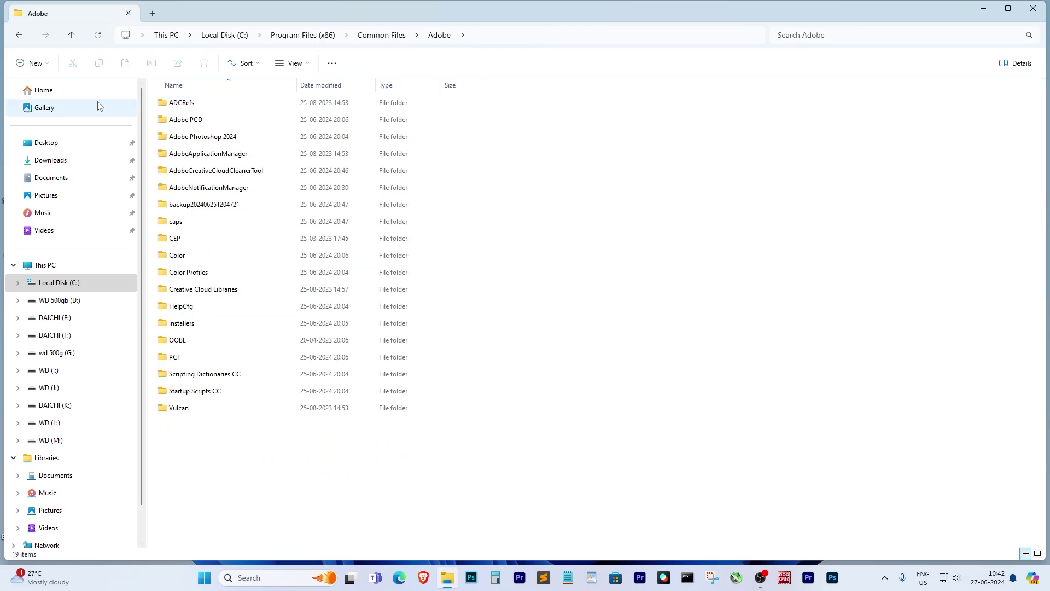
Inspect then delete the leftover Adobe Photoshop 2024 folder from Common Files\Adobe
{"action": "double_click", "coordinate": [205, 136]}
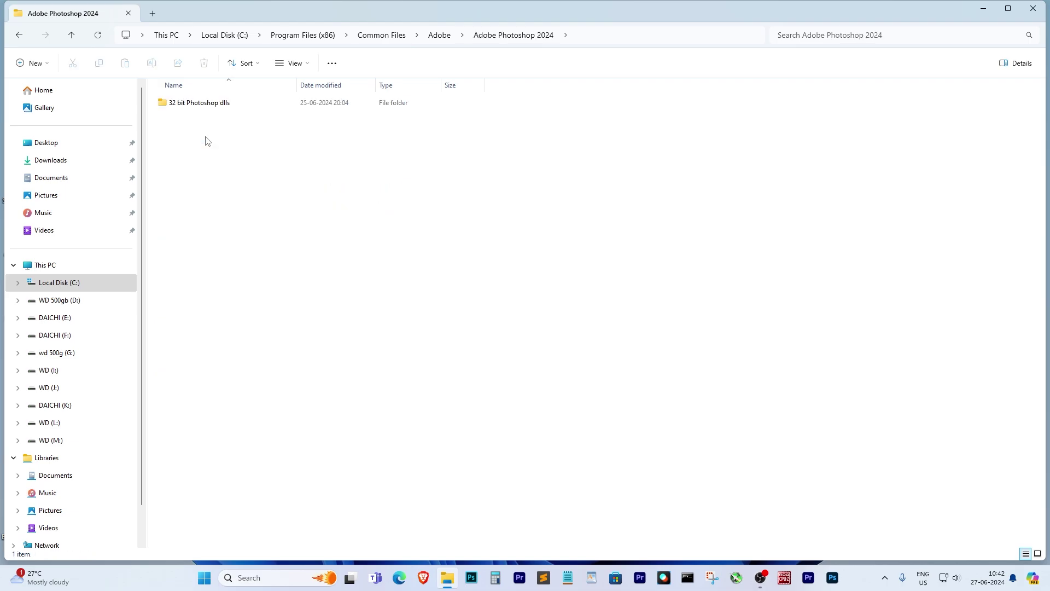
{"action": "double_click", "coordinate": [232, 105]}
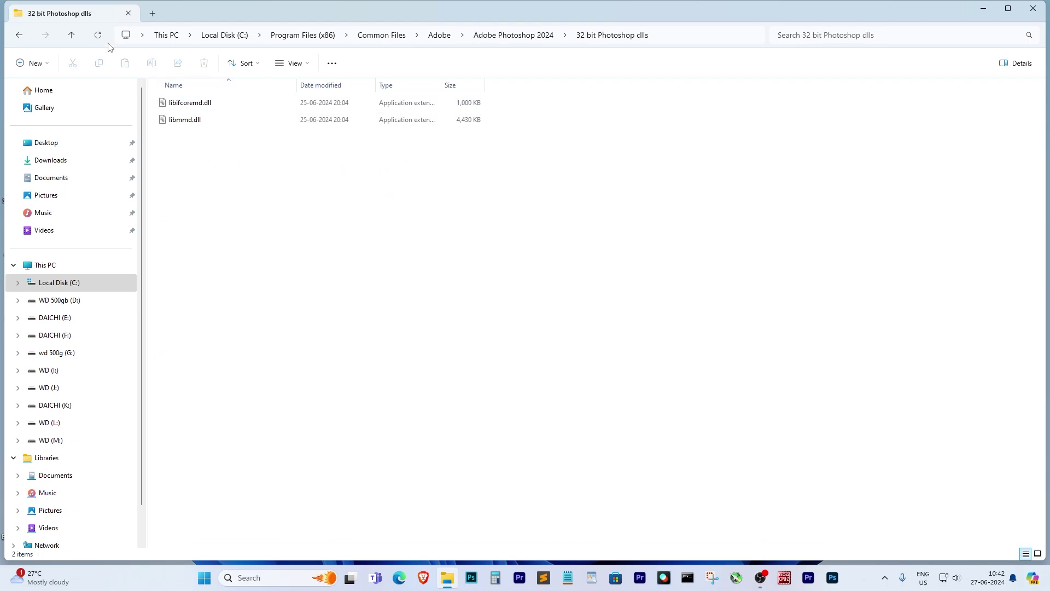
{"action": "left_click", "coordinate": [74, 38]}
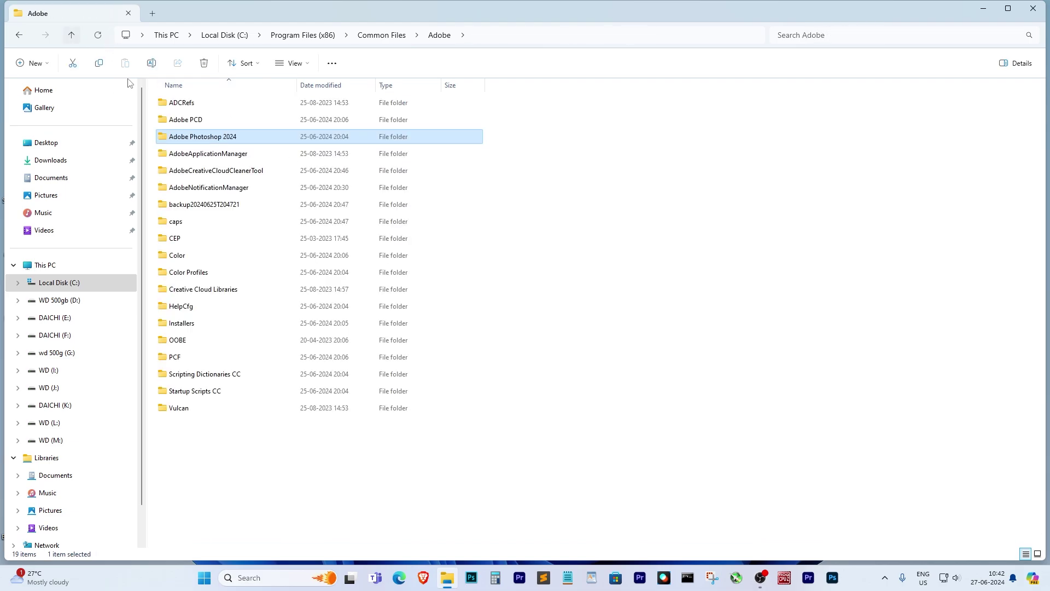
{"action": "right_click", "coordinate": [222, 141]}
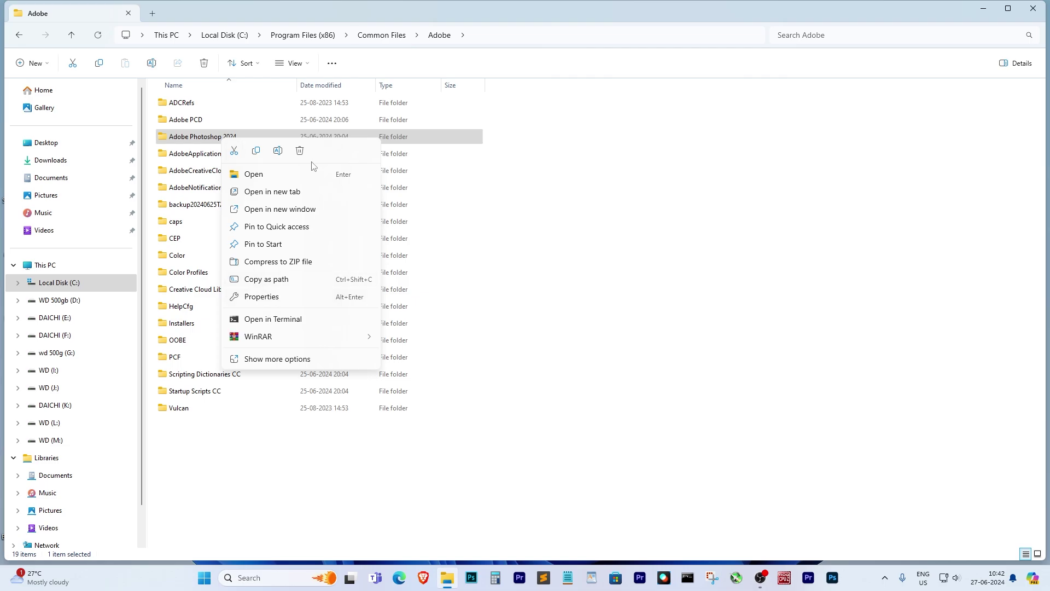
{"action": "left_click", "coordinate": [297, 151]}
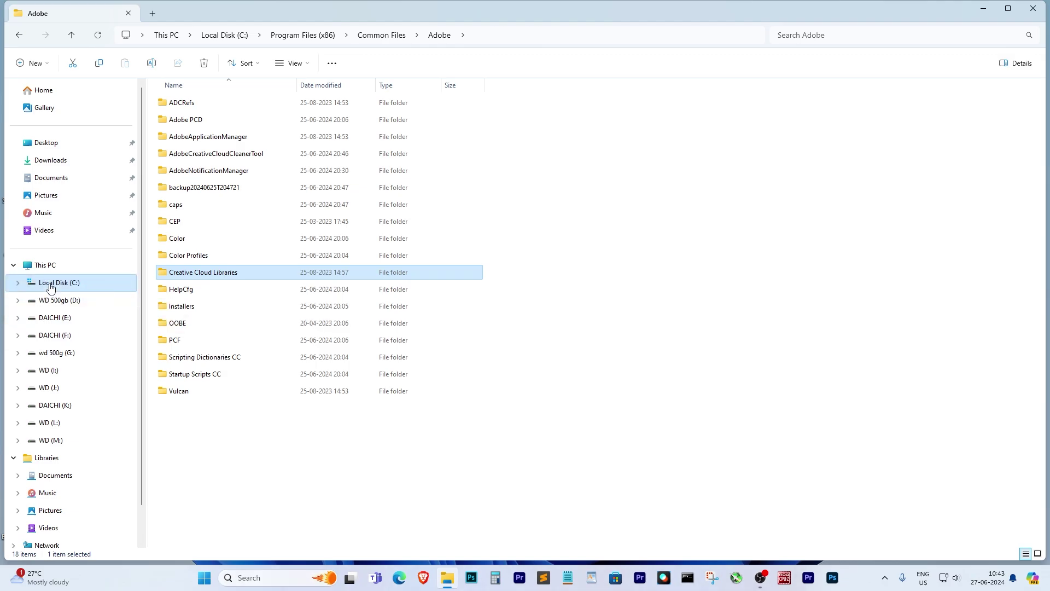
Delete the Adobe Photoshop 2024 folder under C:\Program Files\Adobe
{"action": "left_click", "coordinate": [69, 283]}
{"action": "double_click", "coordinate": [189, 442]}
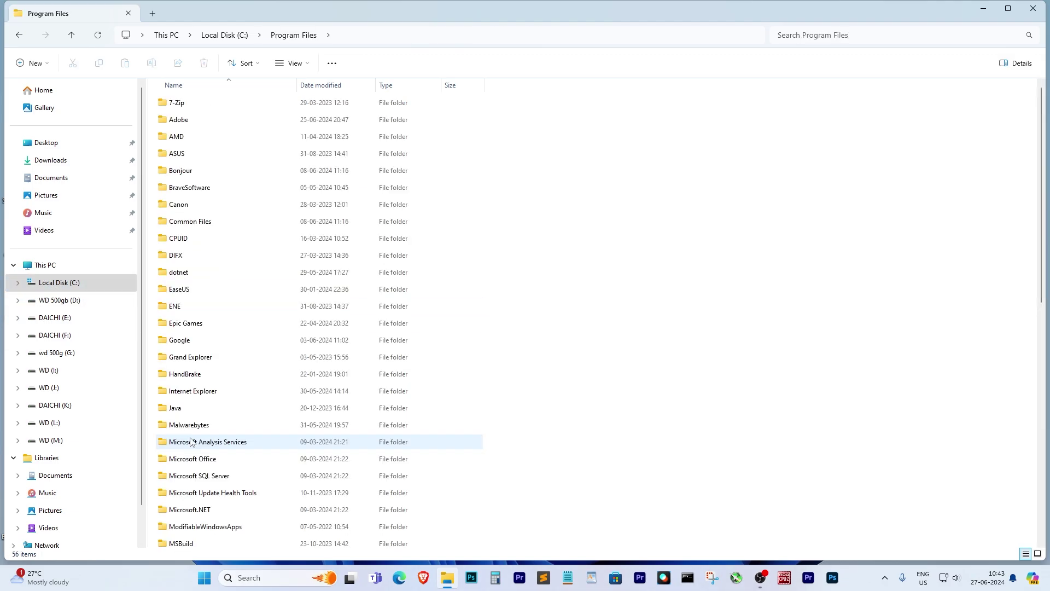
{"action": "double_click", "coordinate": [202, 121]}
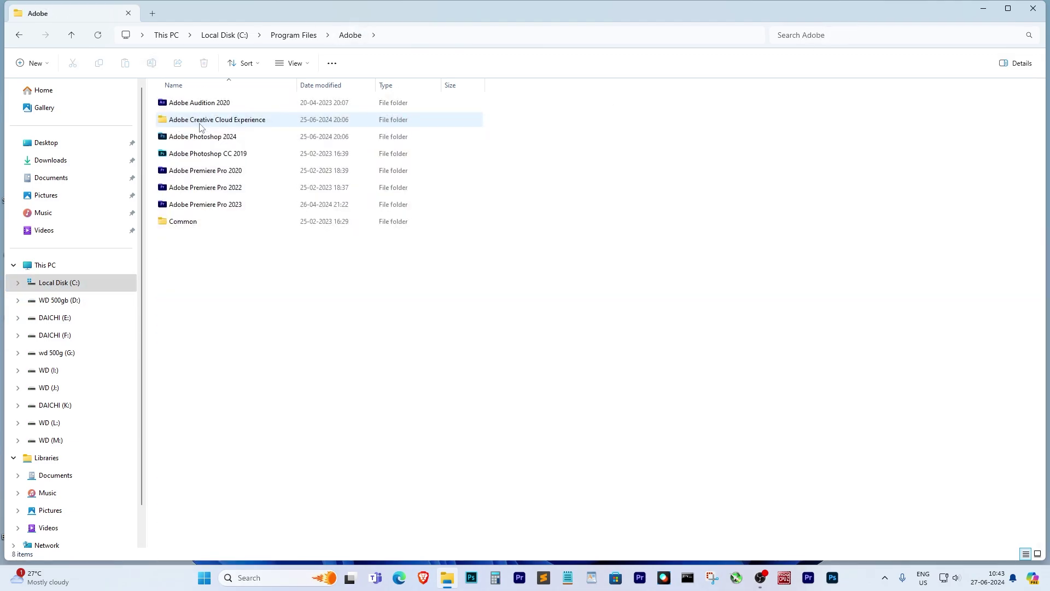
{"action": "double_click", "coordinate": [228, 138]}
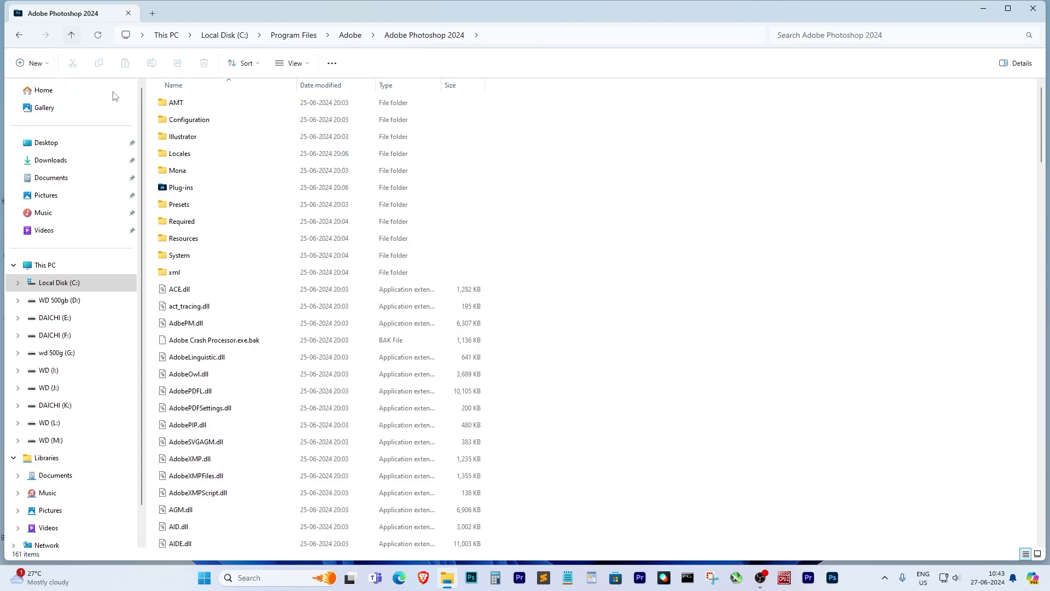
{"action": "scroll", "coordinate": [287, 311], "scroll_direction": "down", "scroll_amount": 2}
{"action": "scroll", "coordinate": [287, 320], "scroll_direction": "down", "scroll_amount": 3}
{"action": "scroll", "coordinate": [285, 325], "scroll_direction": "down", "scroll_amount": 3}
{"action": "scroll", "coordinate": [285, 328], "scroll_direction": "down", "scroll_amount": 3}
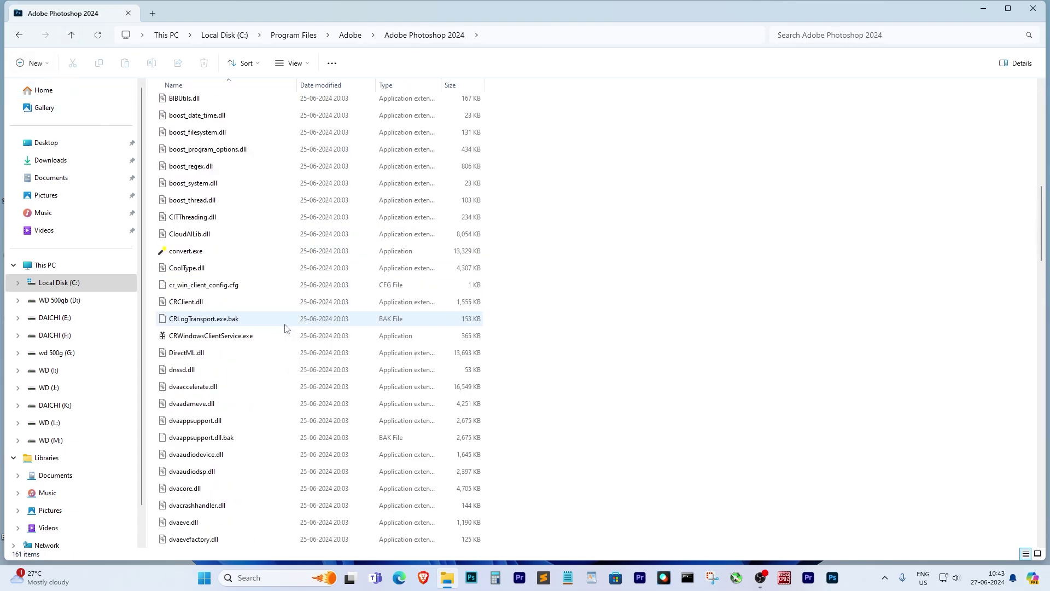
{"action": "scroll", "coordinate": [285, 328], "scroll_direction": "down", "scroll_amount": 3}
{"action": "scroll", "coordinate": [277, 335], "scroll_direction": "down", "scroll_amount": 3}
{"action": "scroll", "coordinate": [277, 335], "scroll_direction": "down", "scroll_amount": 3}
{"action": "scroll", "coordinate": [275, 335], "scroll_direction": "down", "scroll_amount": 3}
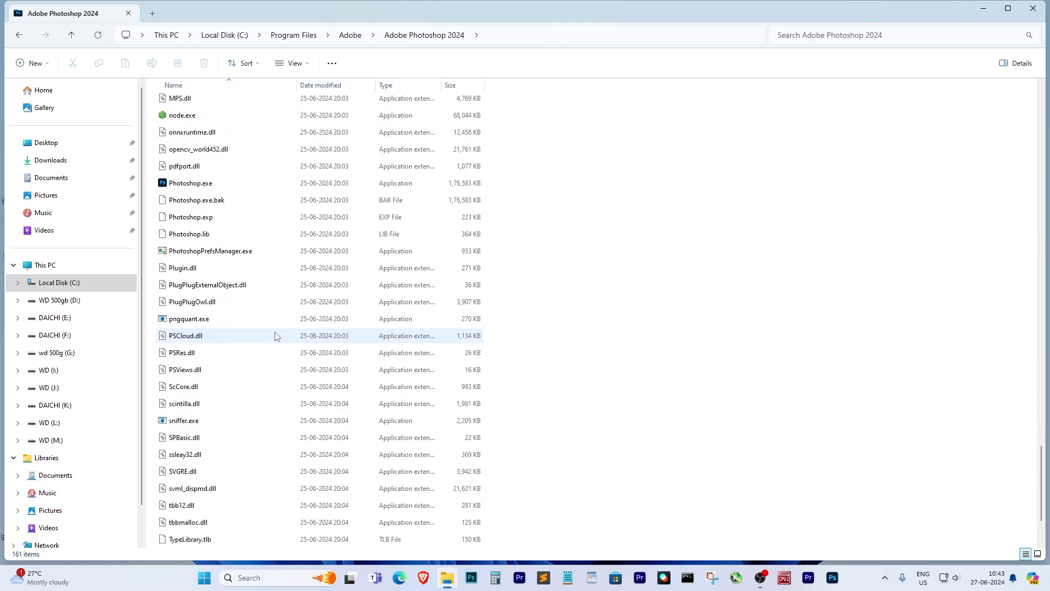
{"action": "scroll", "coordinate": [275, 335], "scroll_direction": "up", "scroll_amount": 4}
{"action": "scroll", "coordinate": [262, 313], "scroll_direction": "up", "scroll_amount": 20}
{"action": "scroll", "coordinate": [213, 246], "scroll_direction": "up", "scroll_amount": 15}
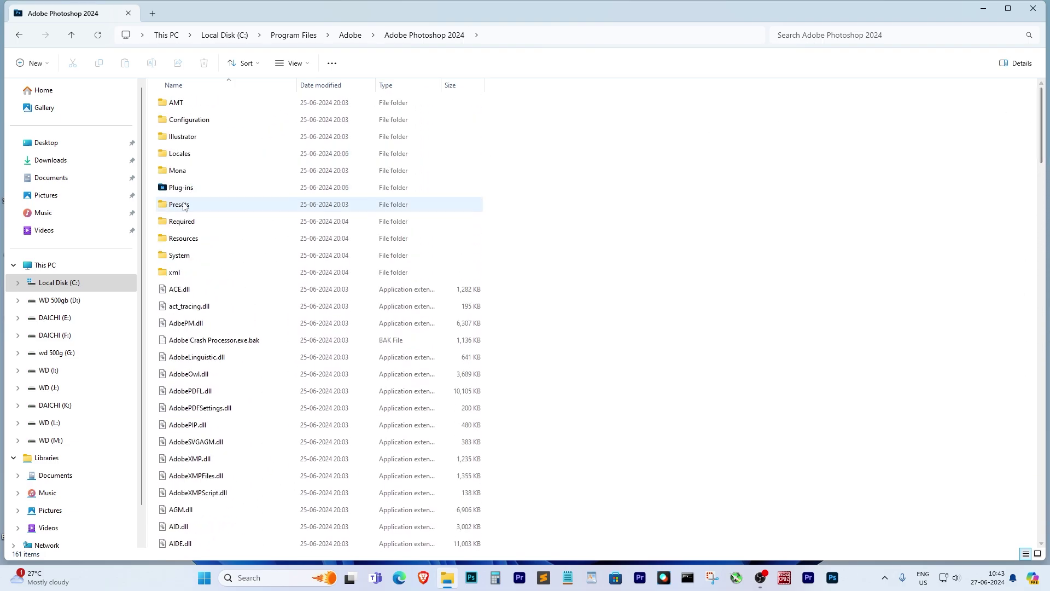
{"action": "left_click", "coordinate": [73, 37]}
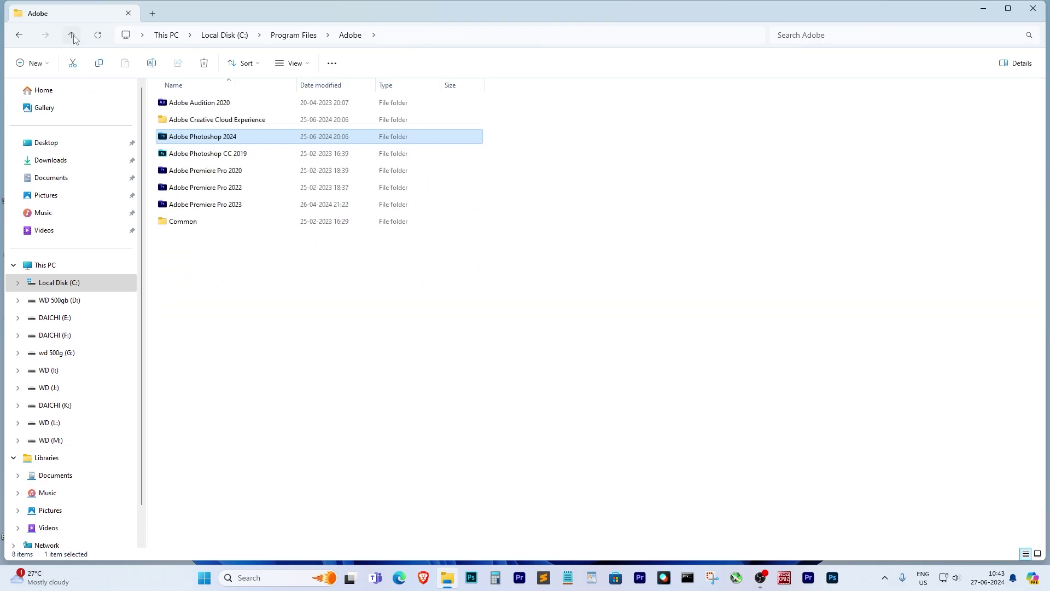
Empty the Recycle Bin, confirming permanent deletion of the 6 items
{"action": "right_click", "coordinate": [253, 161]}
{"action": "left_click", "coordinate": [351, 176]}
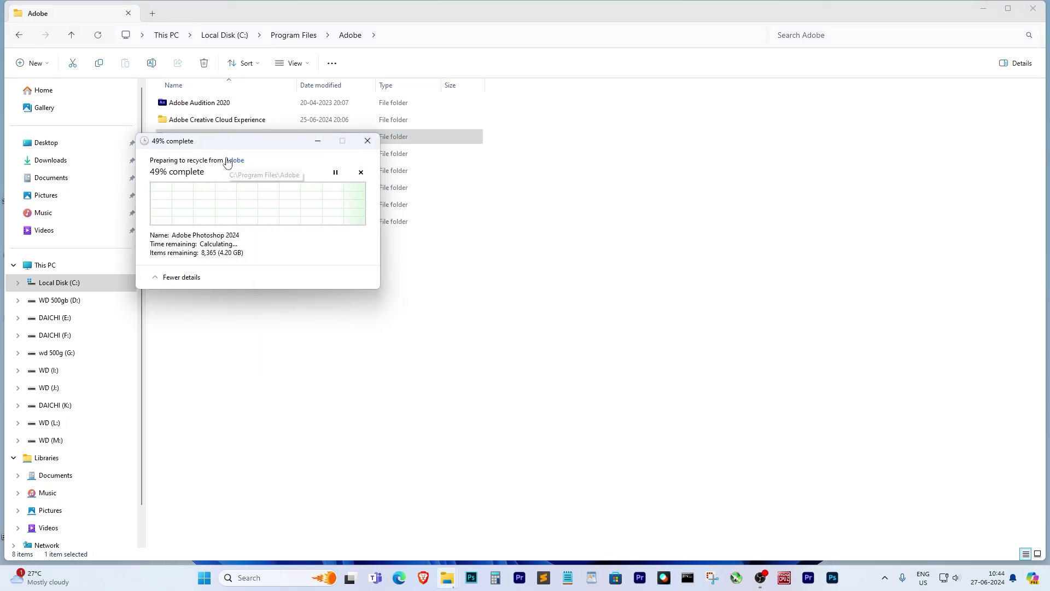
{"action": "key", "text": "super+d"}
{"action": "right_click", "coordinate": [65, 187]}
{"action": "left_click", "coordinate": [137, 242]}
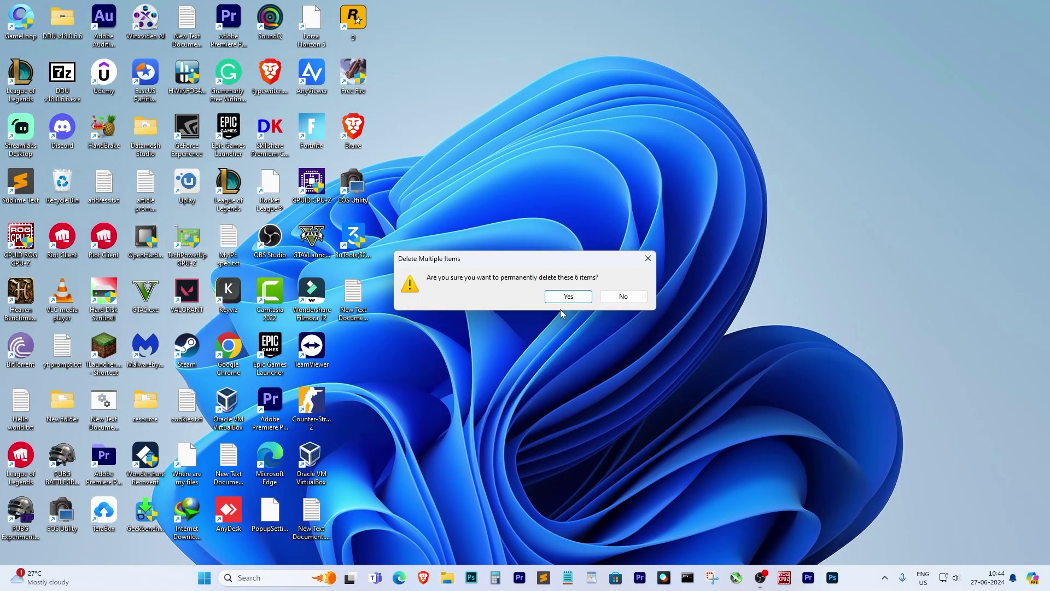
{"action": "key", "text": "Return"}
Run the Adobe Photoshop 2024 installer through to Install Complete
{"action": "left_click", "coordinate": [446, 578]}
{"action": "left_click", "coordinate": [46, 265]}
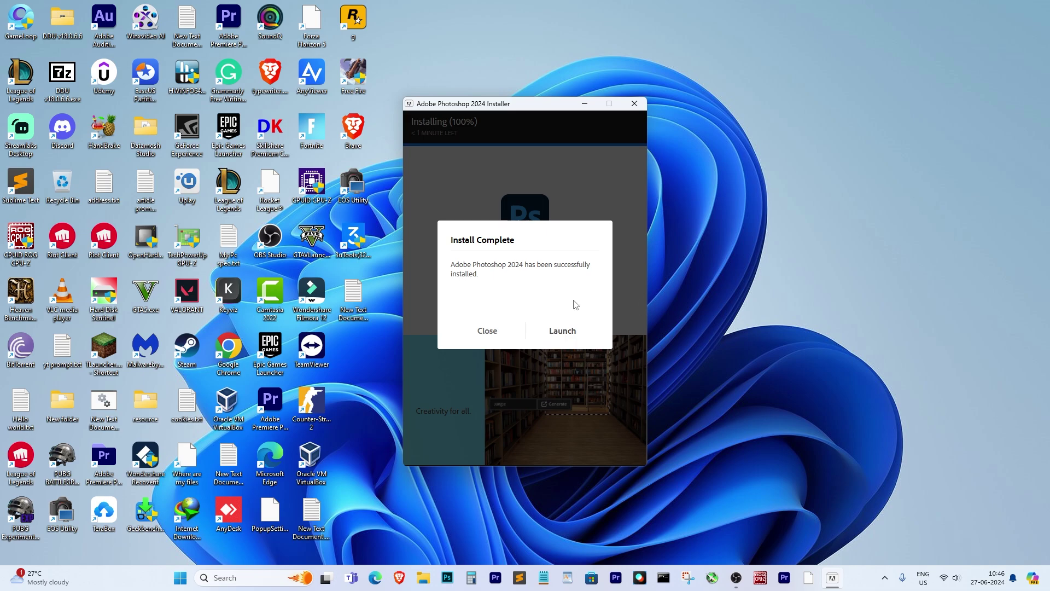
Launch the newly installed Photoshop 2024 to its Home screen
{"action": "left_click", "coordinate": [552, 320]}
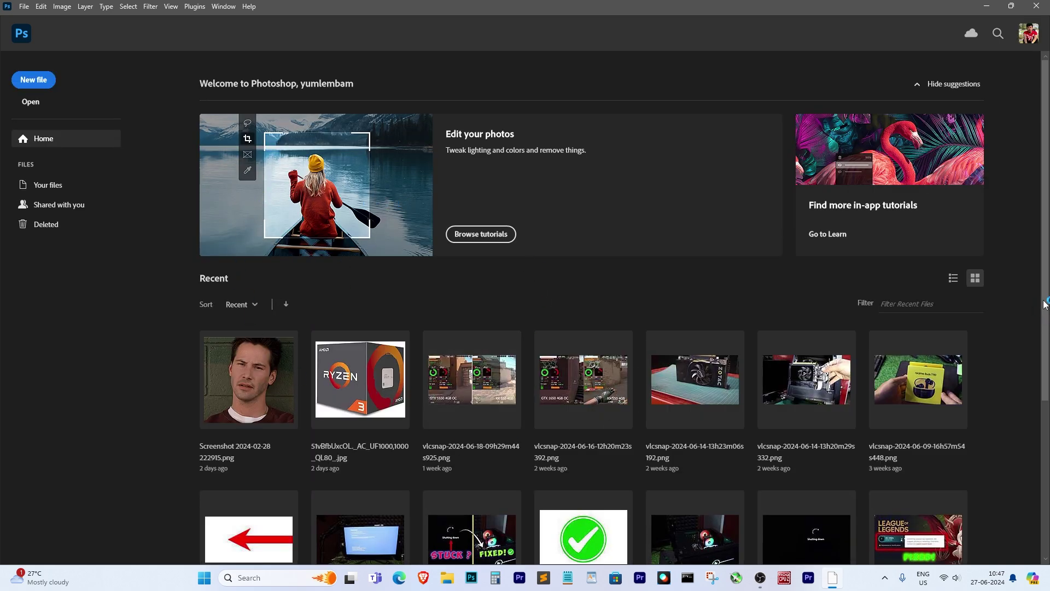
{"action": "left_click_drag", "start_coordinate": [1045, 304], "coordinate": [1038, 484]}
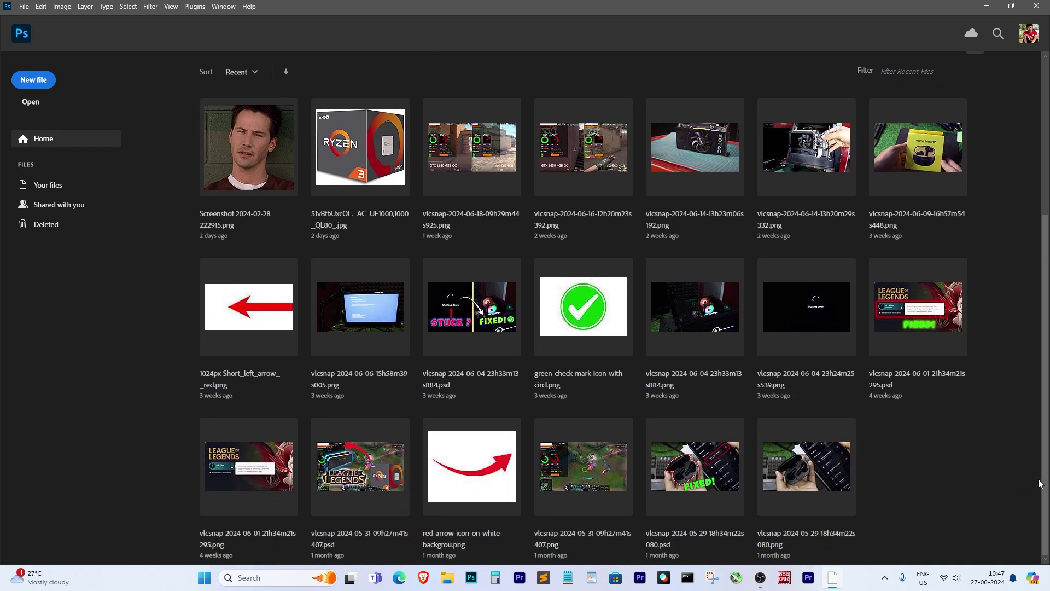